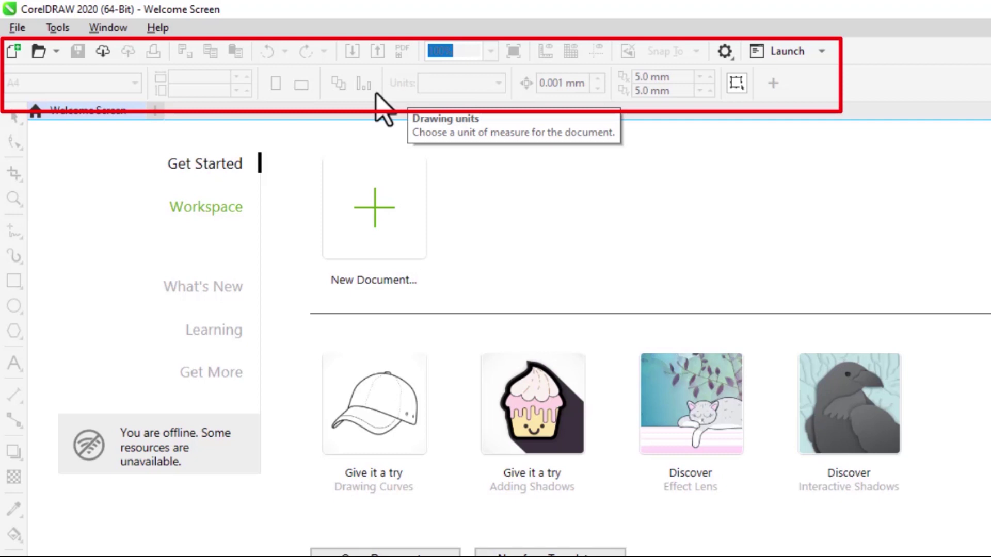
Start a new document and name it 'Example 1'
{"action": "left_click", "coordinate": [339, 47]}
{"action": "left_click", "coordinate": [394, 62]}
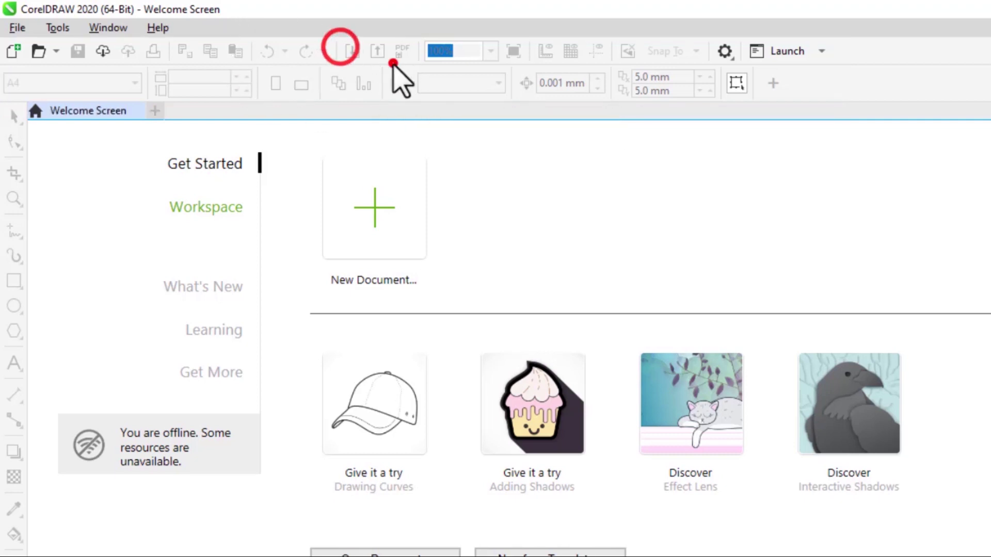
{"action": "left_click", "coordinate": [336, 85]}
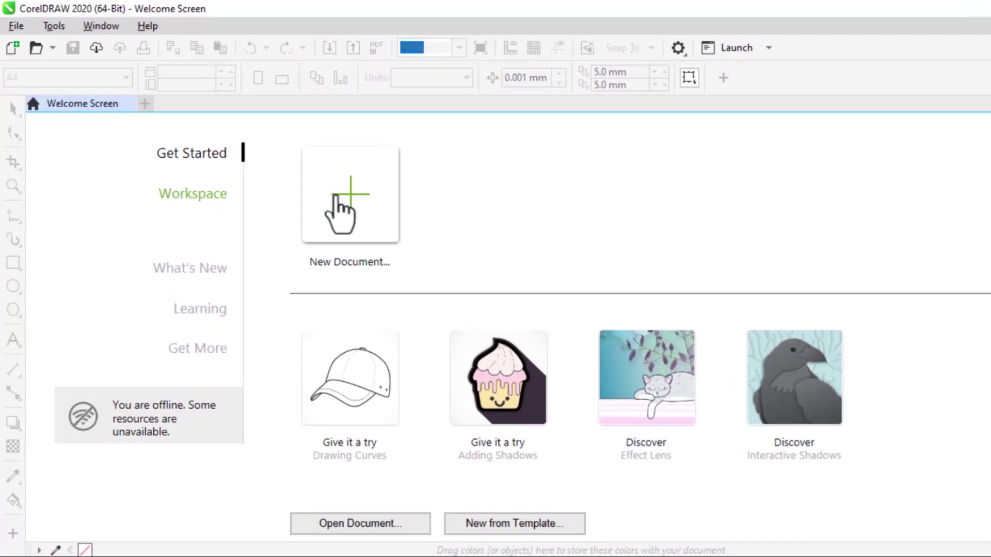
{"action": "left_click", "coordinate": [329, 186]}
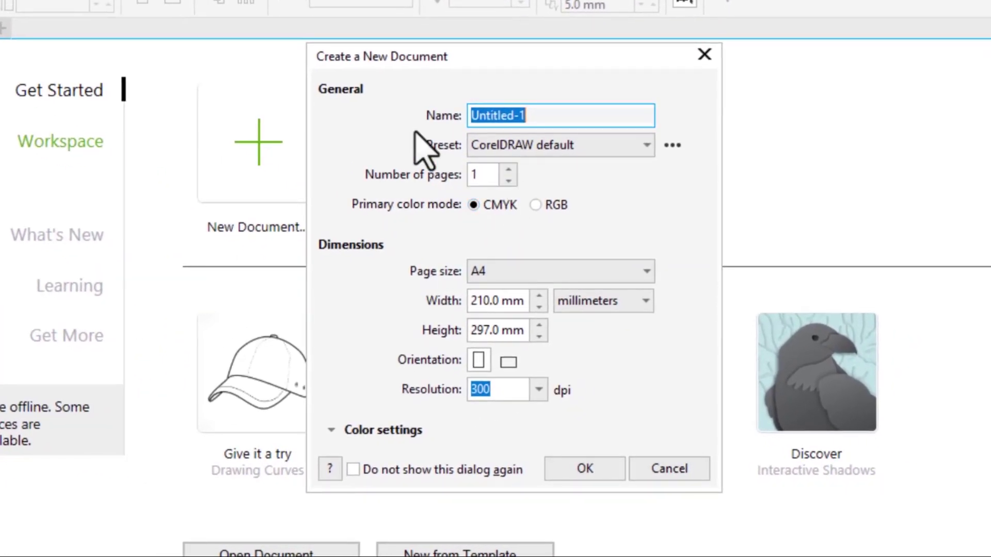
{"action": "left_click_drag", "start_coordinate": [594, 115], "coordinate": [472, 115]}
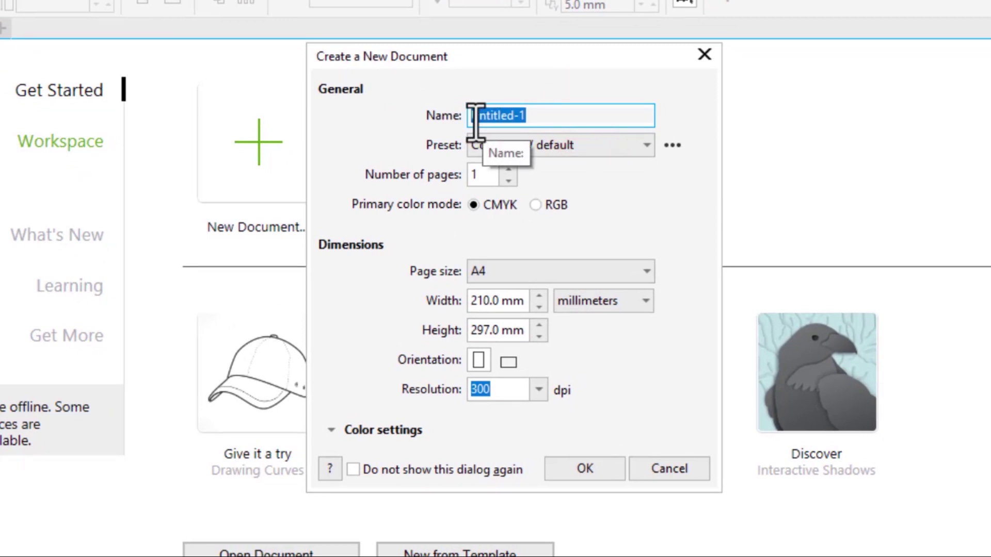
{"action": "type", "text": "Example 1"}
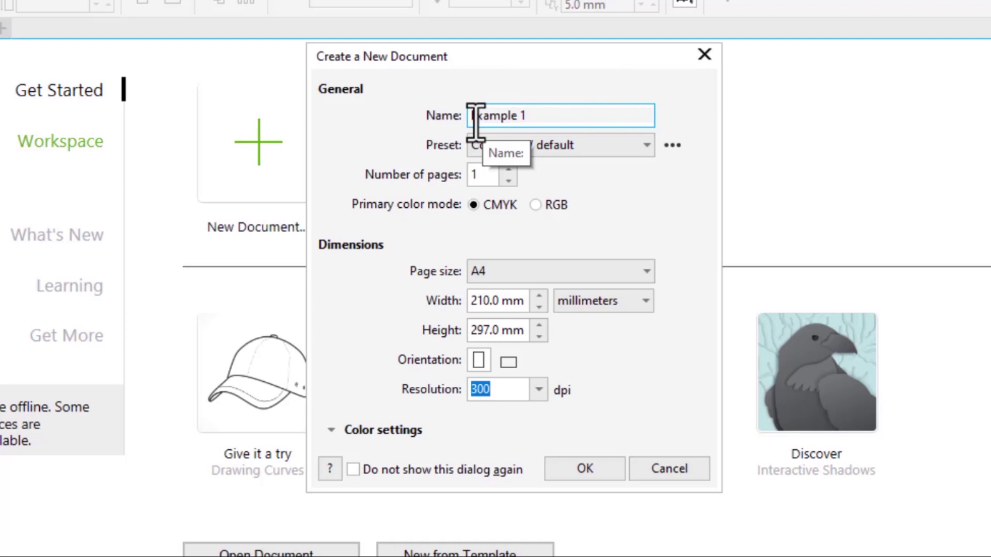
{"action": "left_click", "coordinate": [666, 89]}
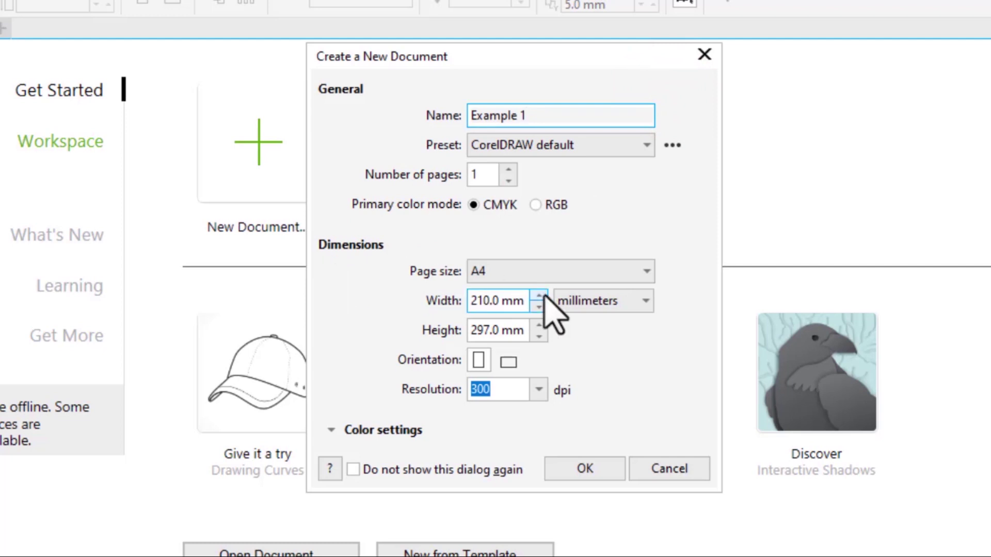
Keep the A4 page size in portrait orientation and create the document
{"action": "left_click", "coordinate": [642, 269]}
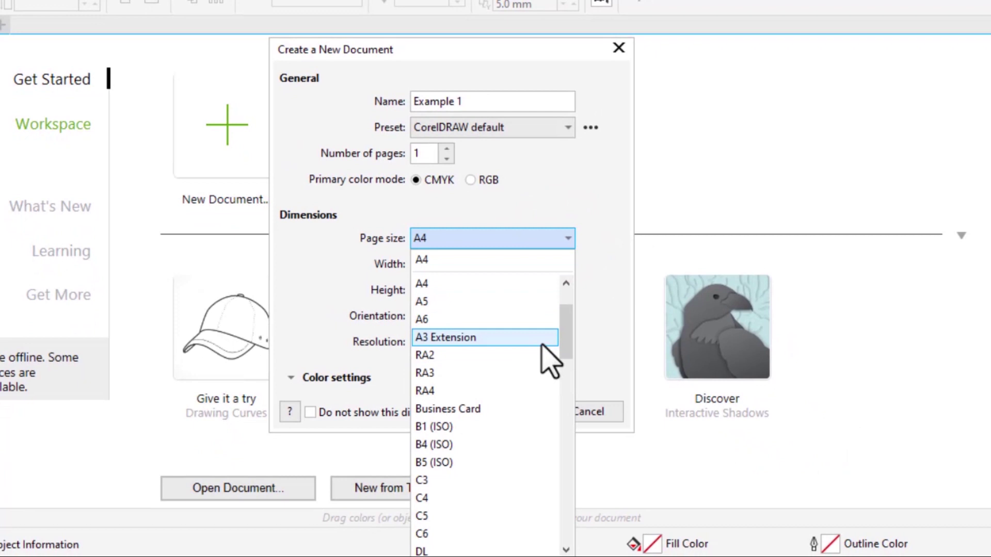
{"action": "left_click", "coordinate": [429, 261]}
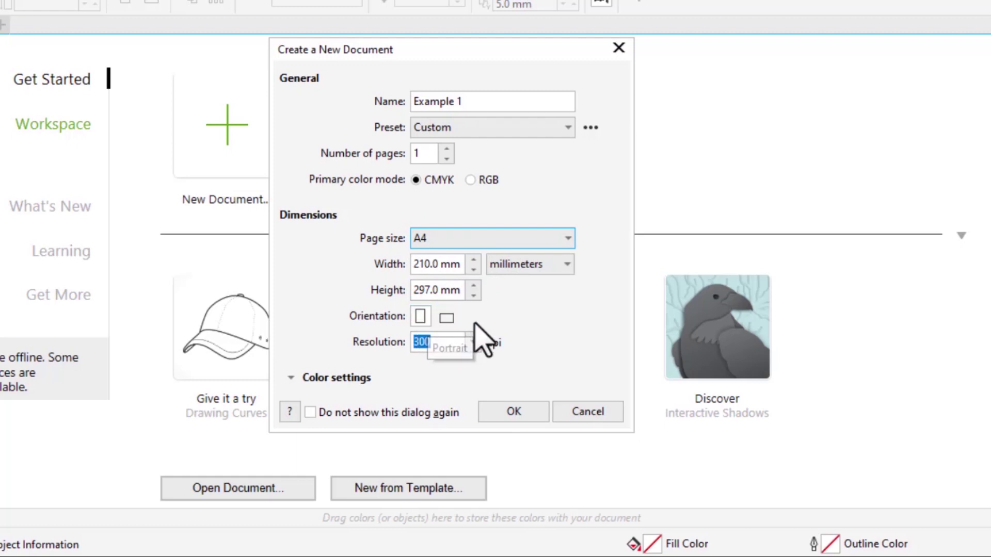
{"action": "left_click", "coordinate": [443, 317]}
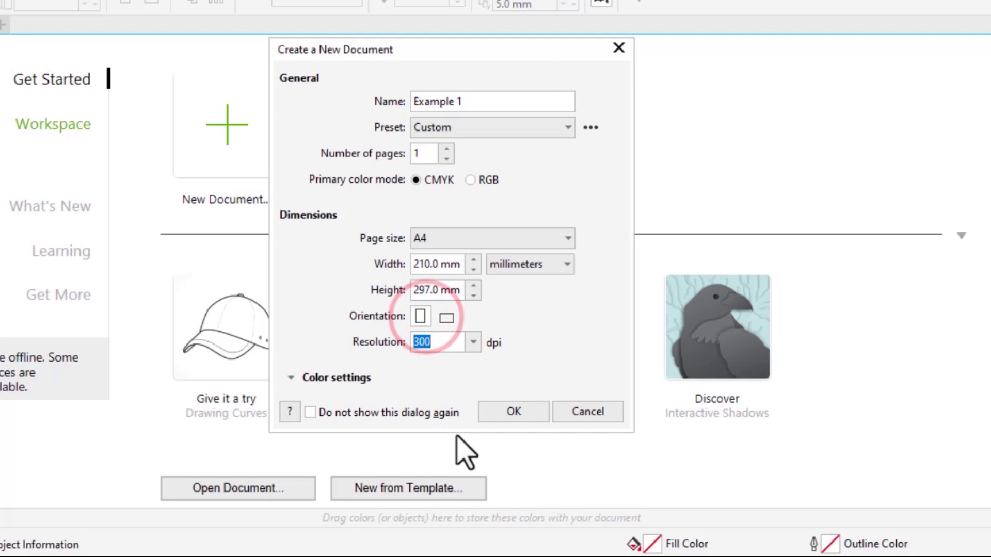
{"action": "left_click", "coordinate": [527, 410]}
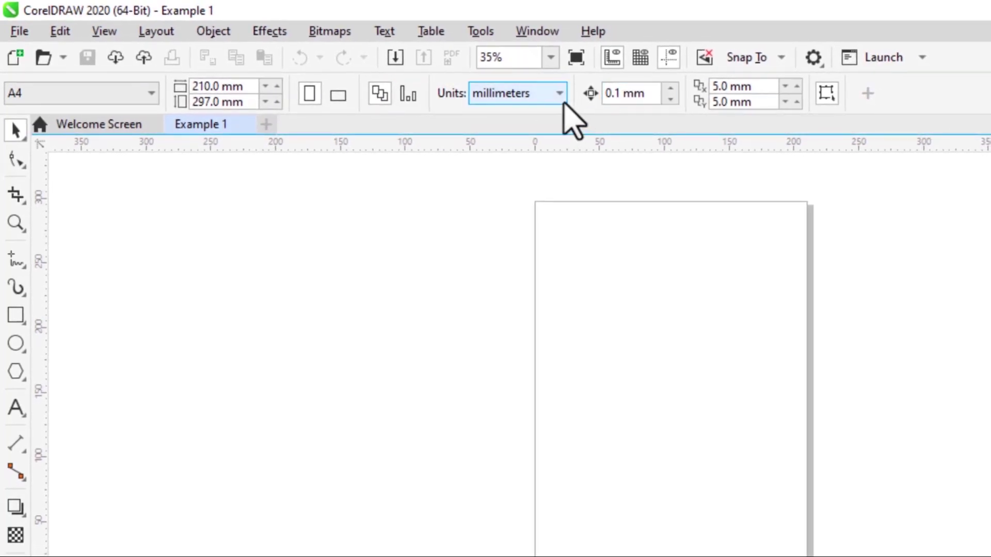
{"action": "left_click", "coordinate": [557, 95]}
{"action": "left_click", "coordinate": [558, 95]}
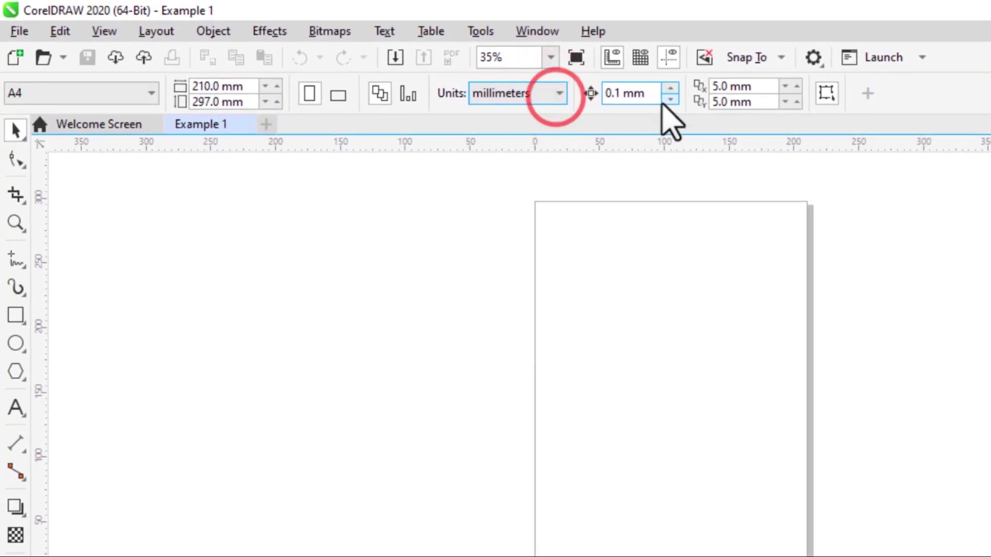
{"action": "left_click", "coordinate": [678, 93]}
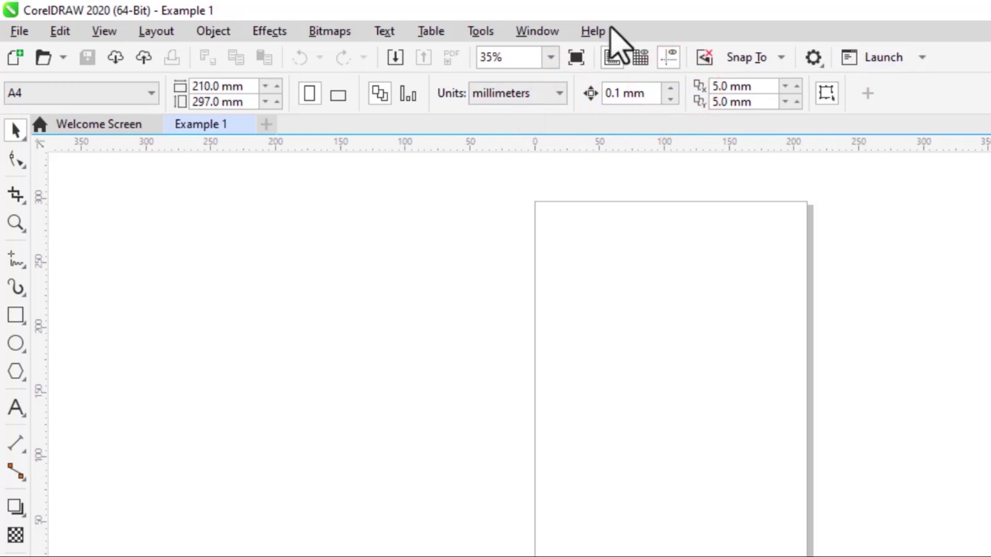
{"action": "left_click", "coordinate": [681, 291]}
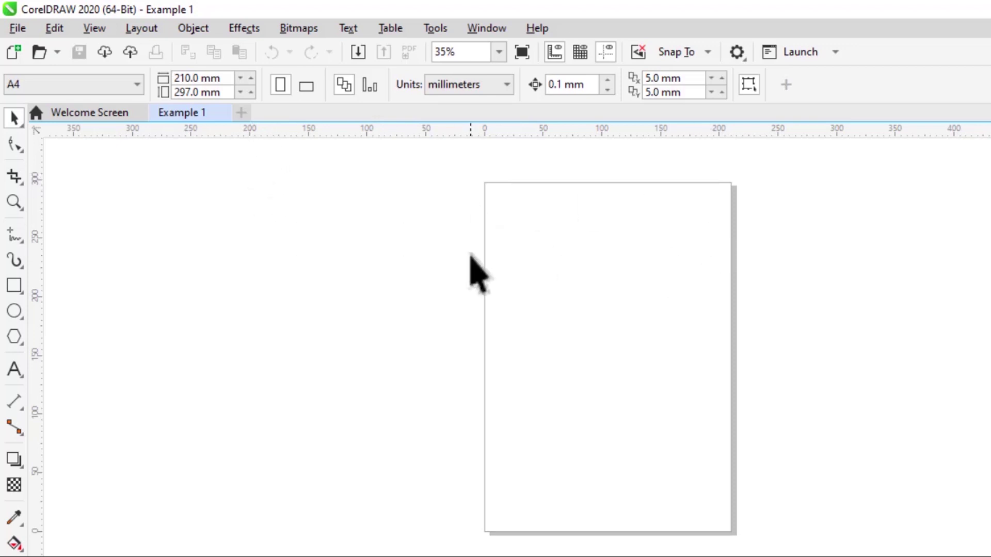
{"action": "left_click", "coordinate": [241, 113]}
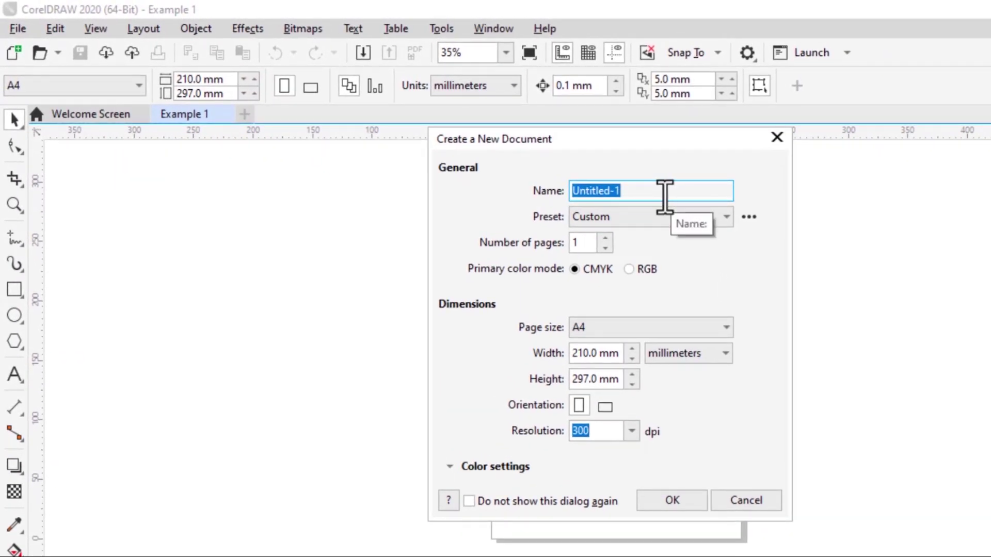
{"action": "type", "text": "Exam"}
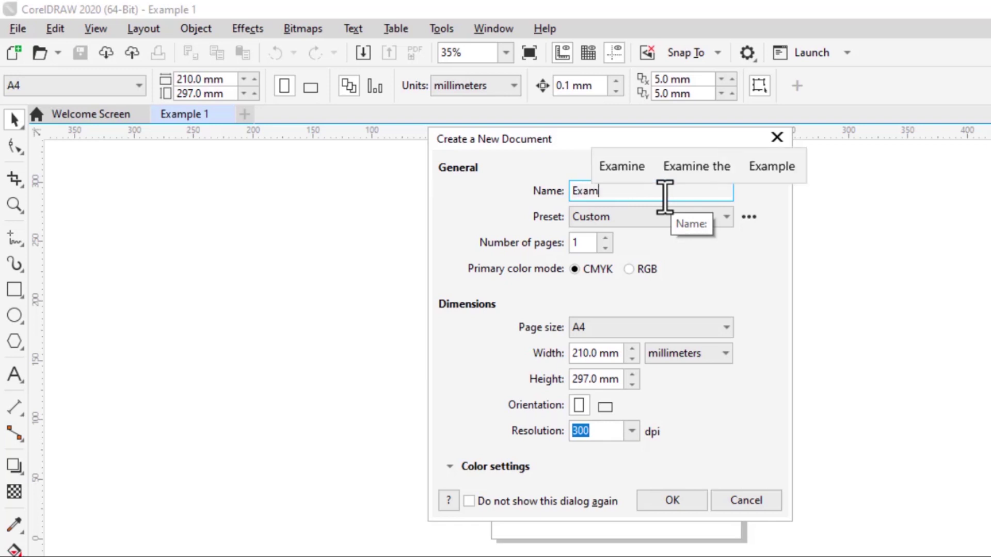
{"action": "type", "text": "ple 2"}
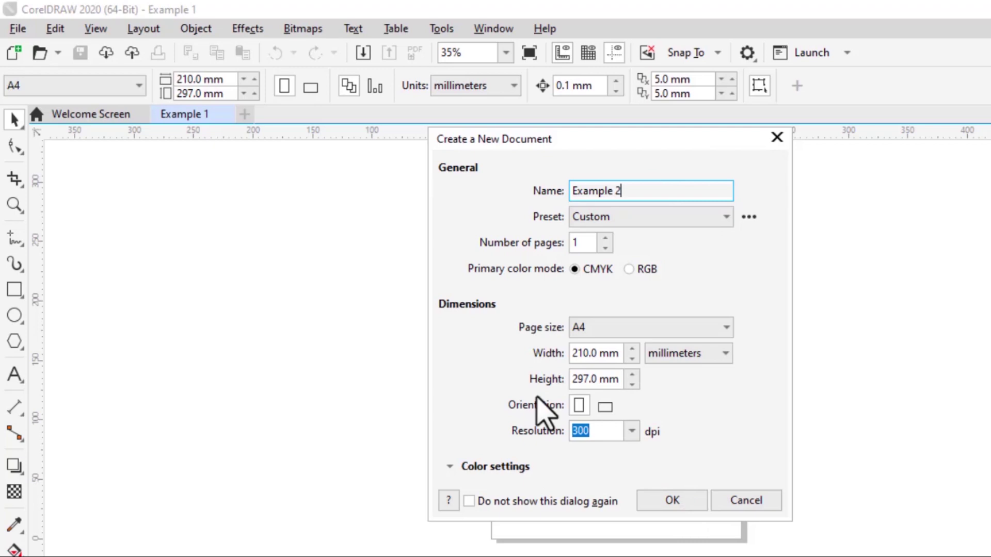
{"action": "left_click", "coordinate": [681, 503]}
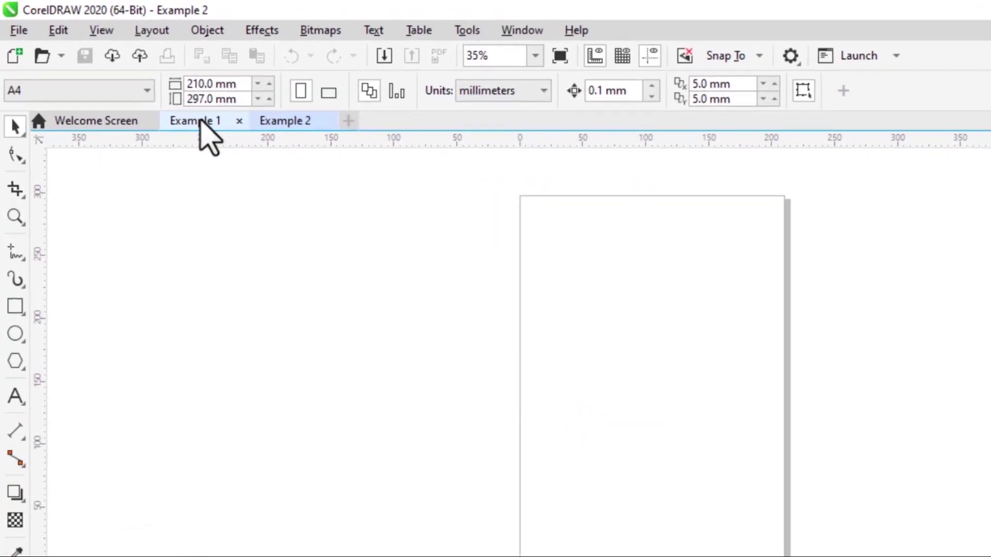
{"action": "left_click", "coordinate": [342, 143]}
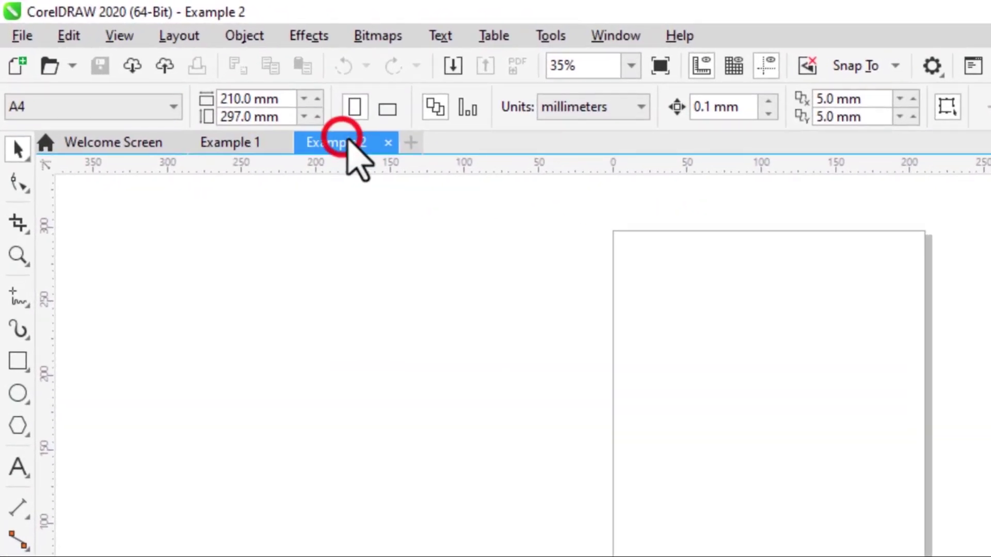
{"action": "left_click", "coordinate": [253, 144]}
{"action": "left_click", "coordinate": [330, 143]}
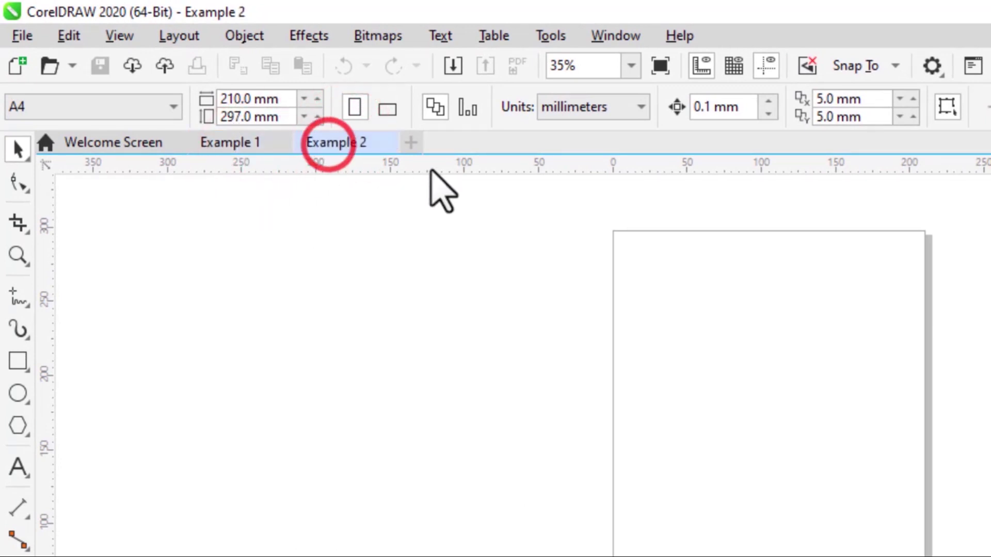
{"action": "left_click", "coordinate": [411, 143]}
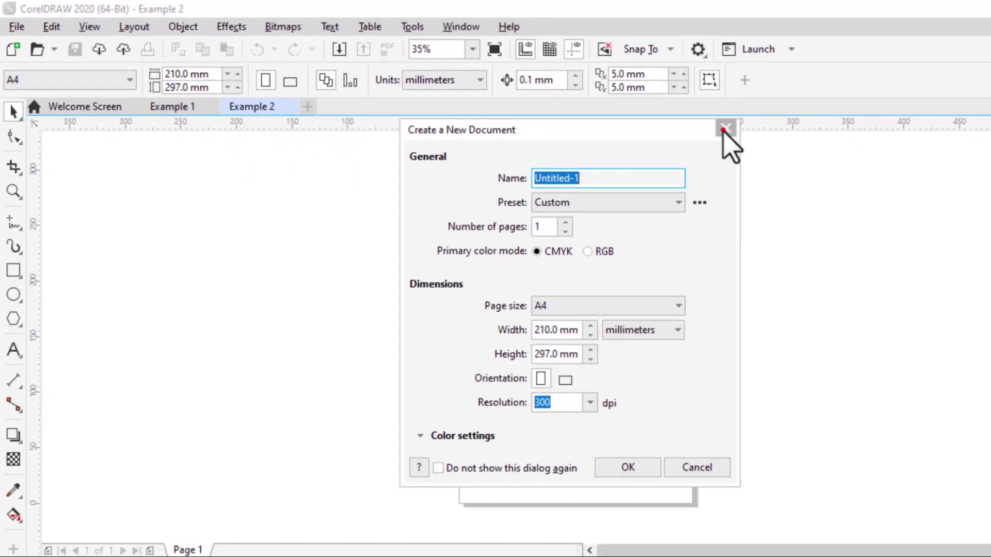
{"action": "left_click", "coordinate": [964, 173]}
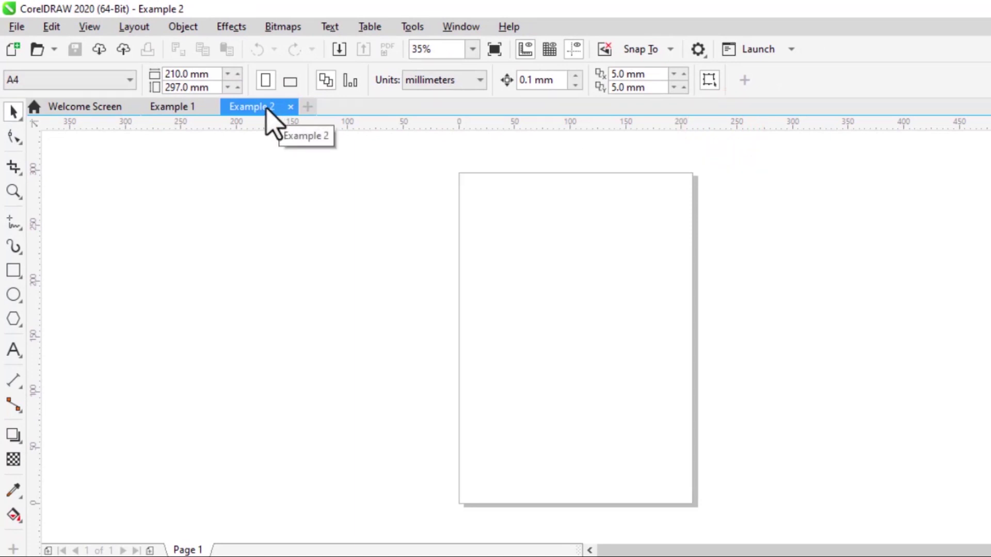
{"action": "left_click", "coordinate": [291, 107]}
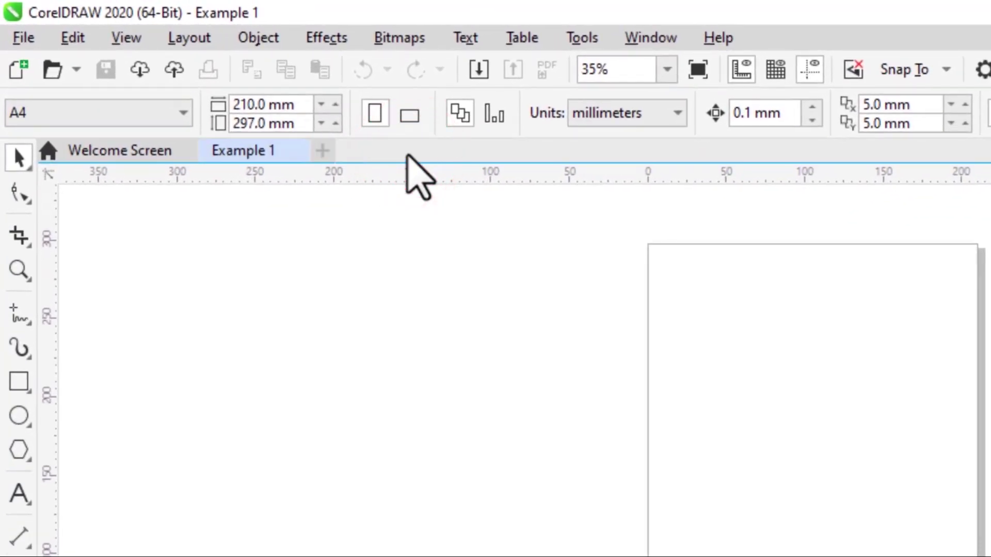
{"action": "left_click", "coordinate": [263, 151]}
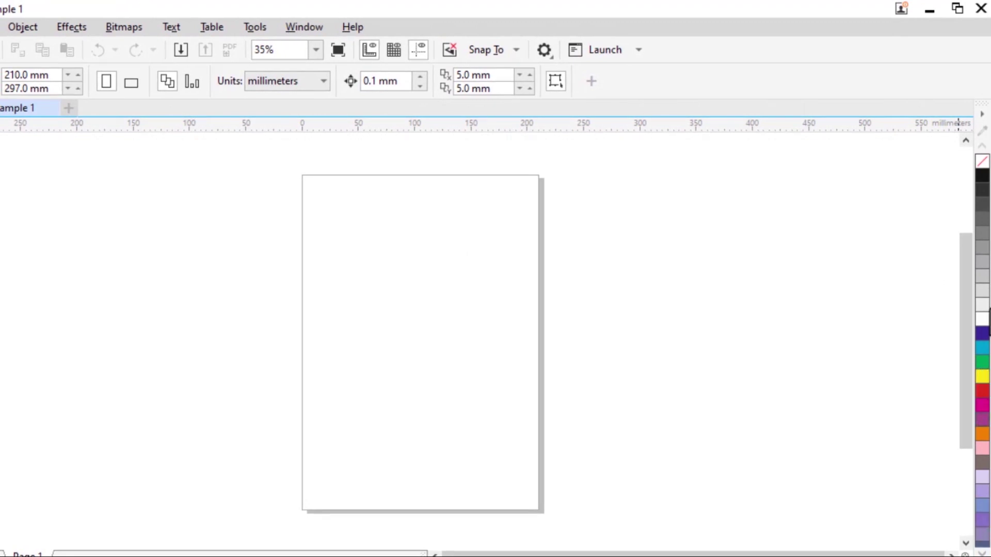
Undock the Default Palette into a floating window, then widen and shorten it
{"action": "left_click", "coordinate": [983, 219]}
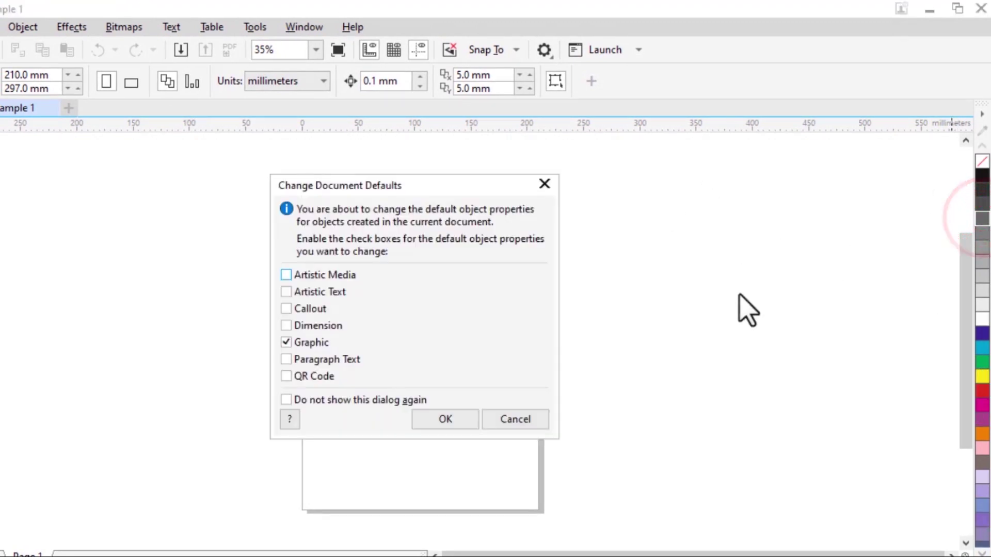
{"action": "left_click", "coordinate": [546, 185]}
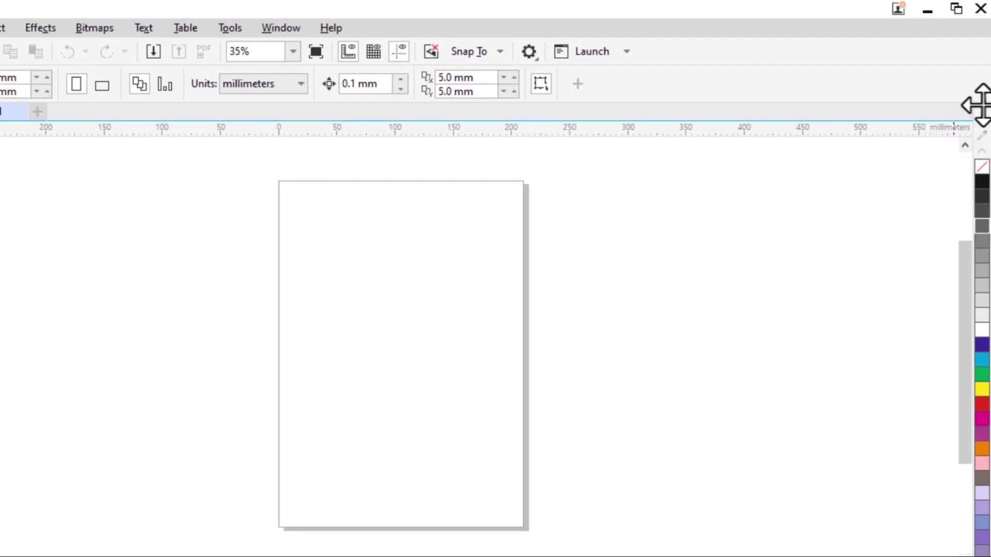
{"action": "left_click_drag", "start_coordinate": [981, 109], "coordinate": [883, 145]}
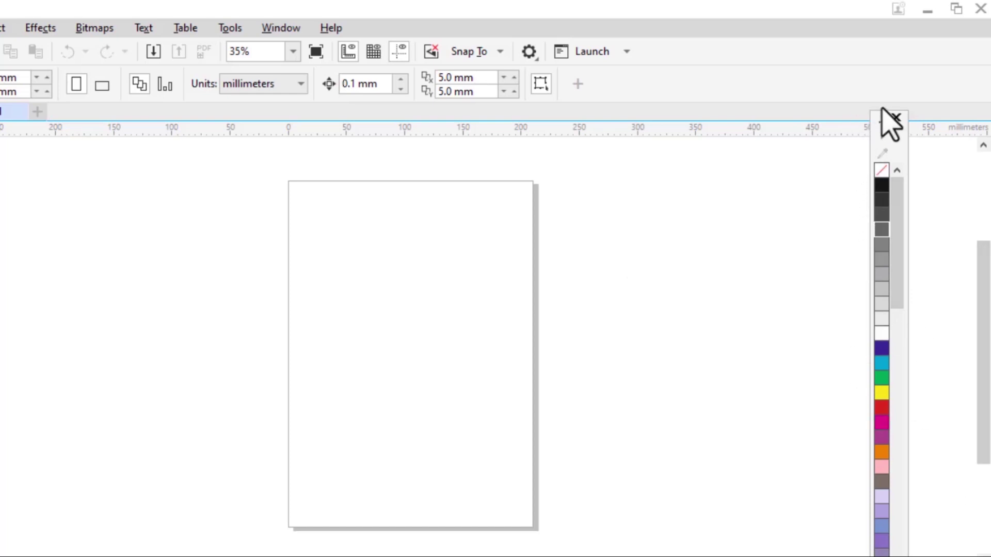
{"action": "left_click_drag", "start_coordinate": [871, 189], "coordinate": [712, 197]}
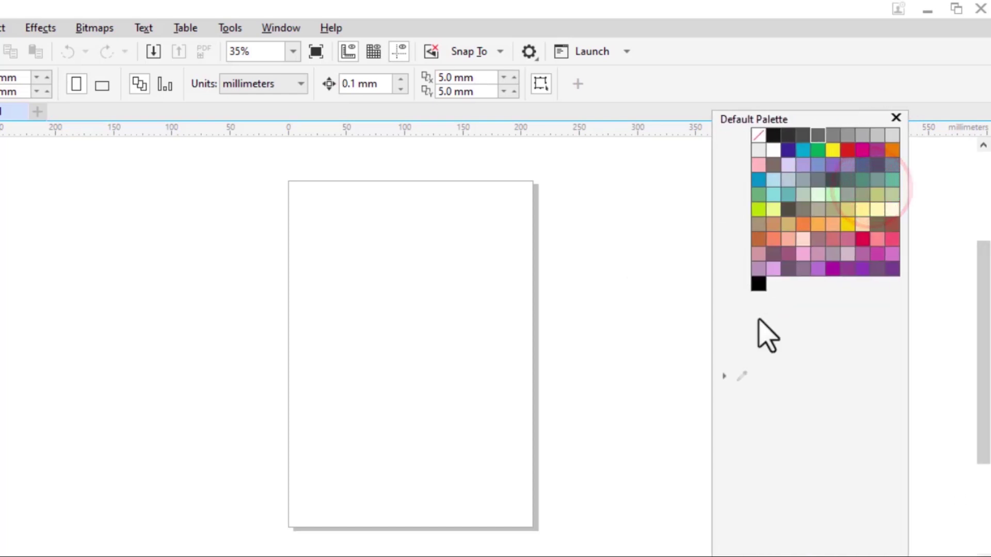
{"action": "left_click_drag", "start_coordinate": [785, 113], "coordinate": [811, 456]}
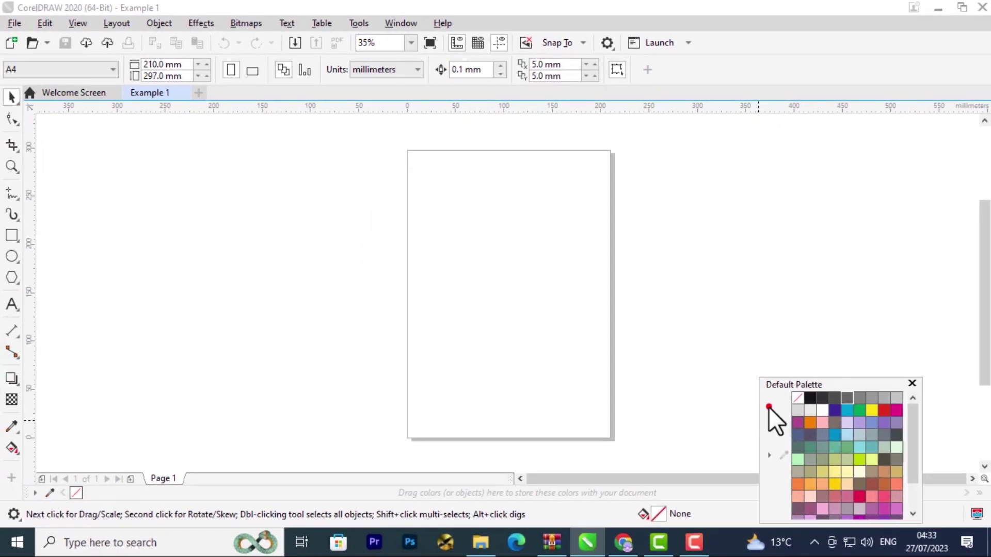
{"action": "left_click", "coordinate": [756, 433]}
Move the floating palette up beside the page, then dock it along the top
{"action": "left_click_drag", "start_coordinate": [838, 384], "coordinate": [746, 171]}
{"action": "left_click_drag", "start_coordinate": [664, 223], "coordinate": [619, 220]}
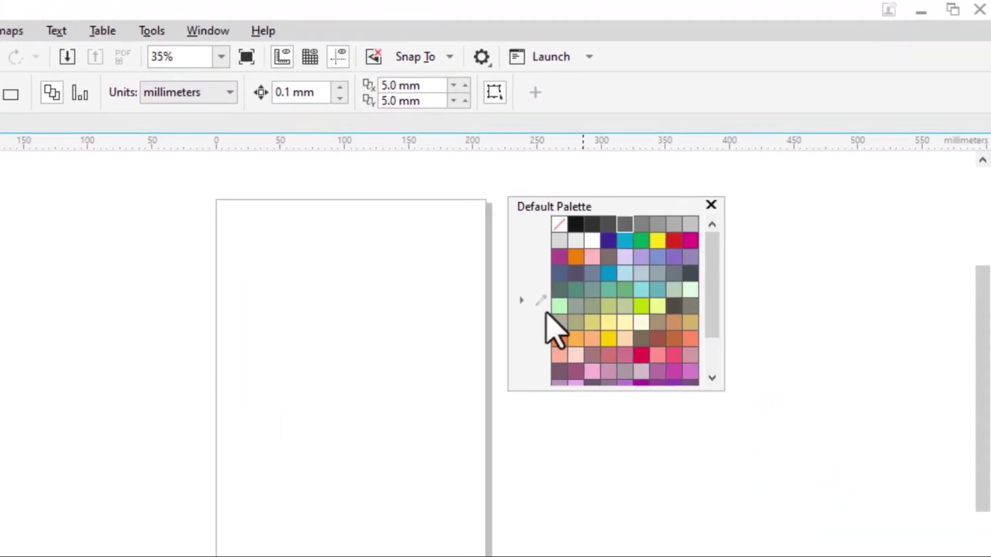
{"action": "left_click_drag", "start_coordinate": [719, 287], "coordinate": [730, 361]}
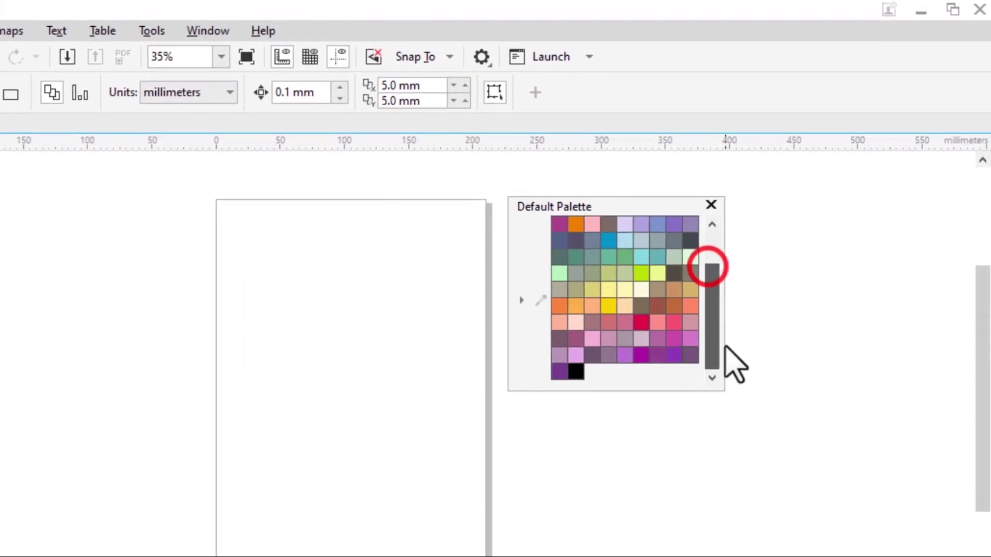
{"action": "left_click_drag", "start_coordinate": [617, 198], "coordinate": [617, 198]}
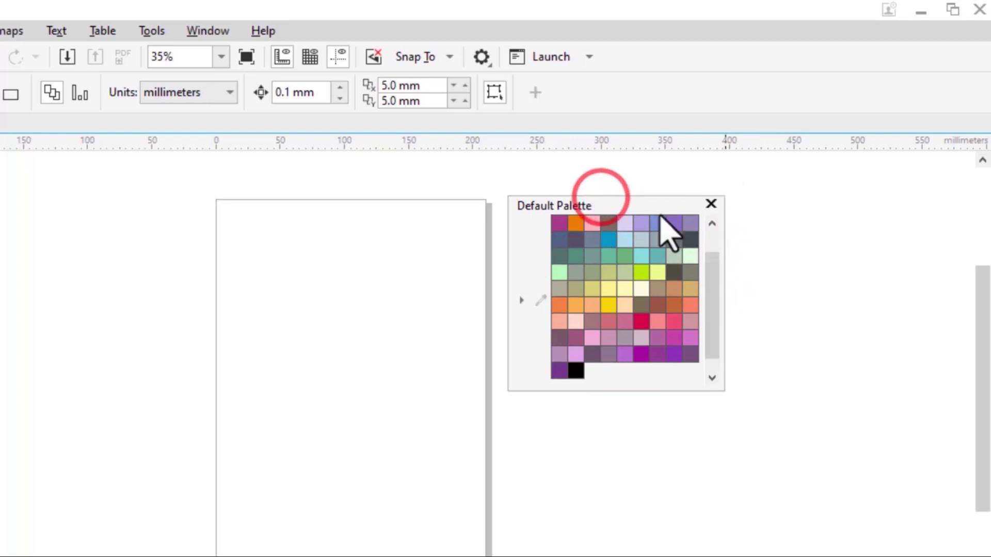
{"action": "mouse_move", "coordinate": [651, 199]}
{"action": "left_mouse_down"}
{"action": "mouse_move", "coordinate": [947, 165]}
{"action": "mouse_move", "coordinate": [965, 92]}
{"action": "left_mouse_up"}
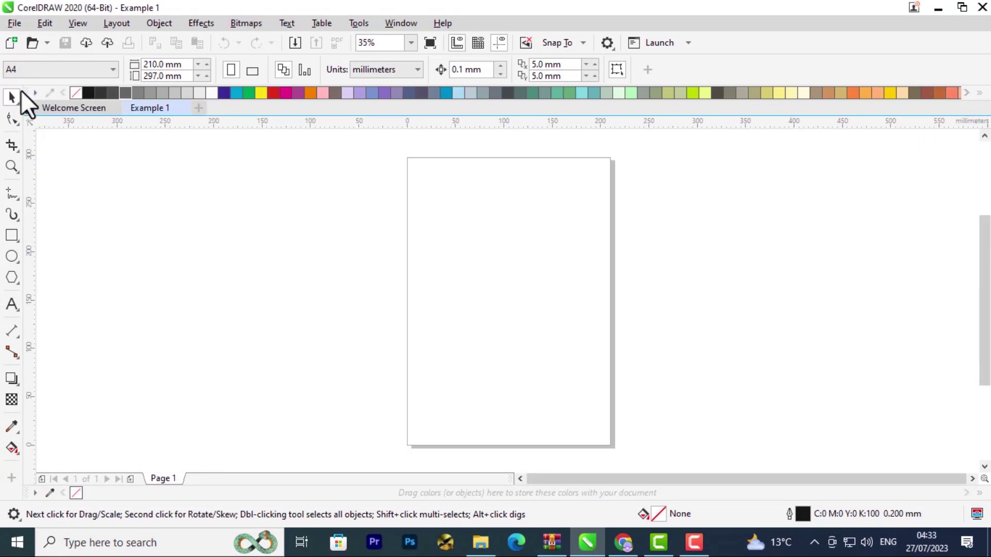
Pull the palette back out, resize it into wrapped rows, and place it top right
{"action": "mouse_move", "coordinate": [24, 91]}
{"action": "left_mouse_down"}
{"action": "mouse_move", "coordinate": [146, 115]}
{"action": "mouse_move", "coordinate": [215, 164]}
{"action": "mouse_move", "coordinate": [195, 195]}
{"action": "left_mouse_up"}
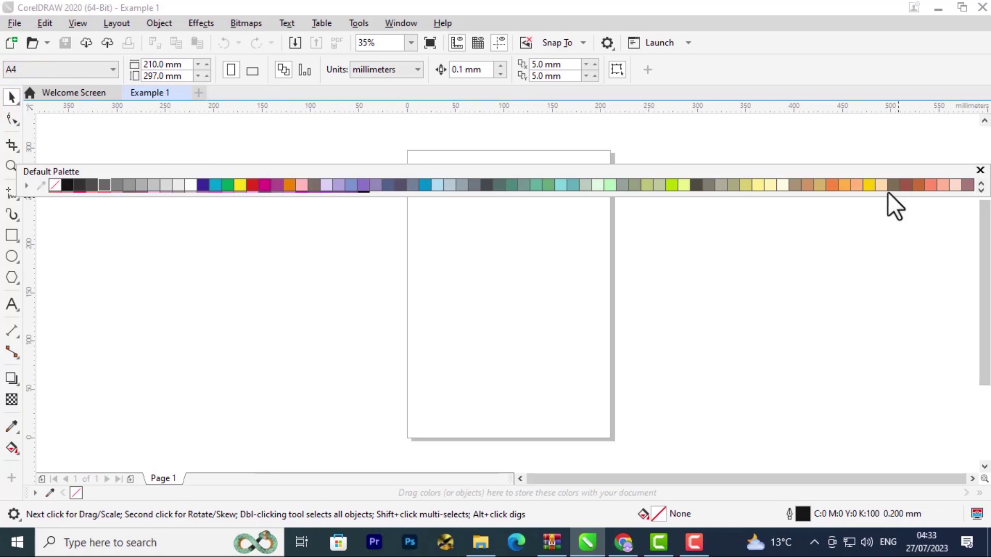
{"action": "left_click_drag", "start_coordinate": [882, 196], "coordinate": [885, 423]}
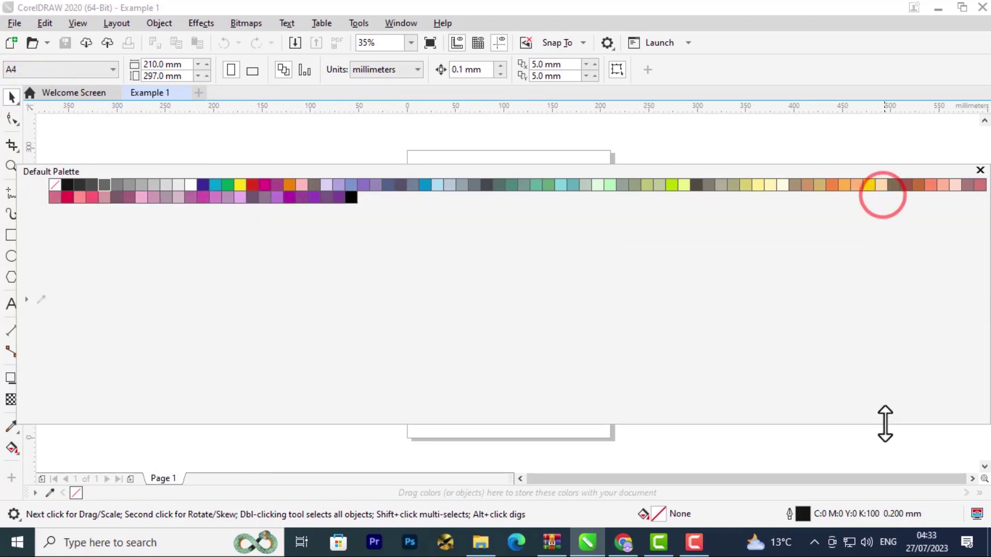
{"action": "left_click", "coordinate": [853, 419]}
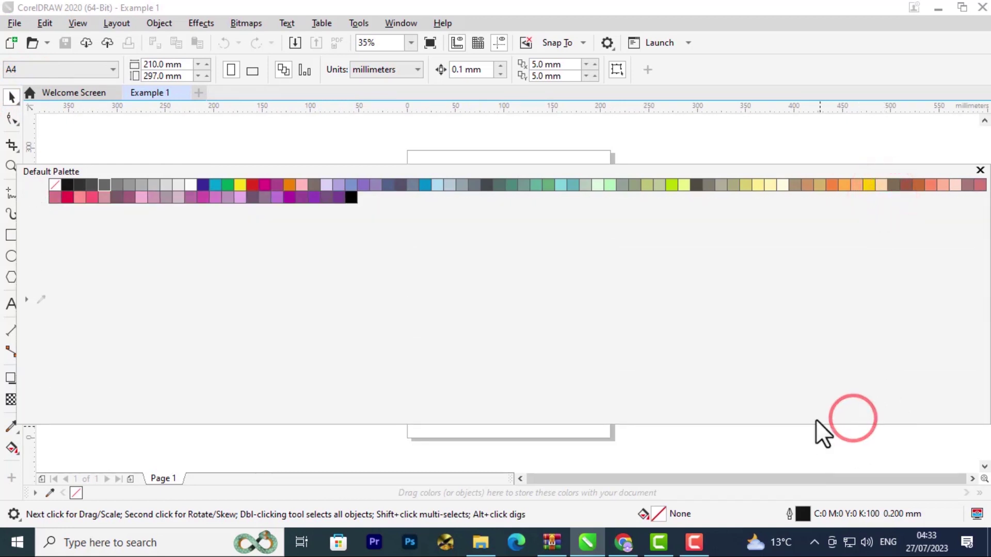
{"action": "left_click_drag", "start_coordinate": [816, 424], "coordinate": [757, 307]}
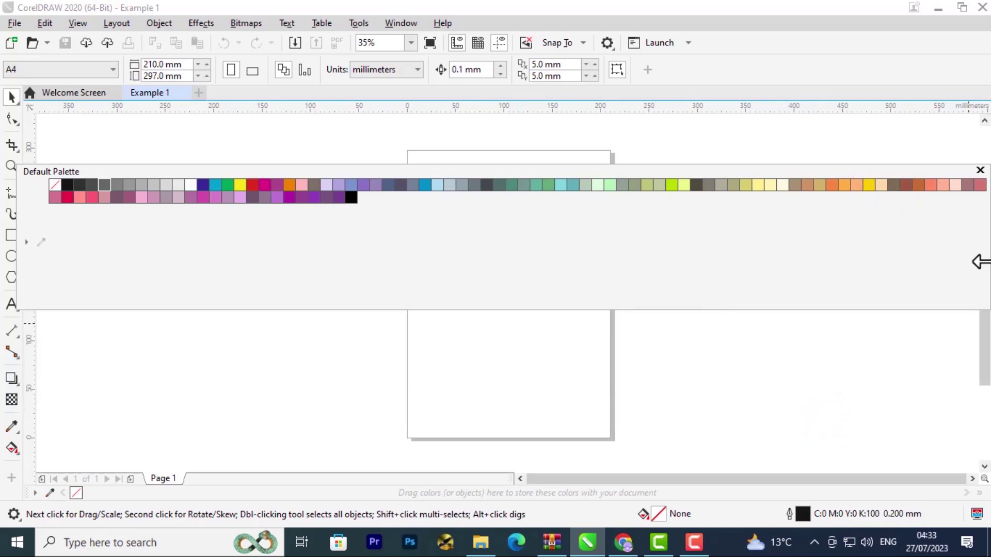
{"action": "left_click_drag", "start_coordinate": [979, 261], "coordinate": [175, 321]}
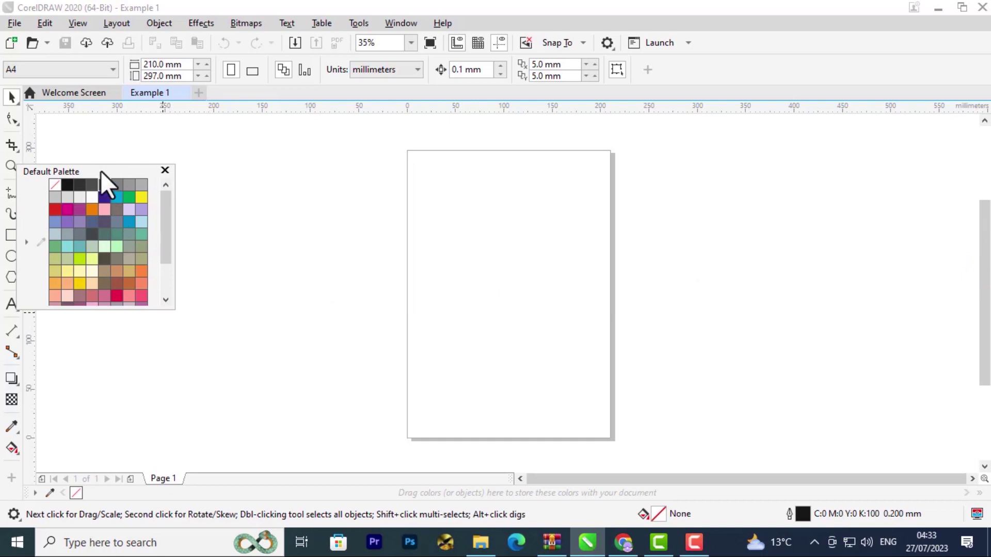
{"action": "left_click_drag", "start_coordinate": [100, 171], "coordinate": [876, 161]}
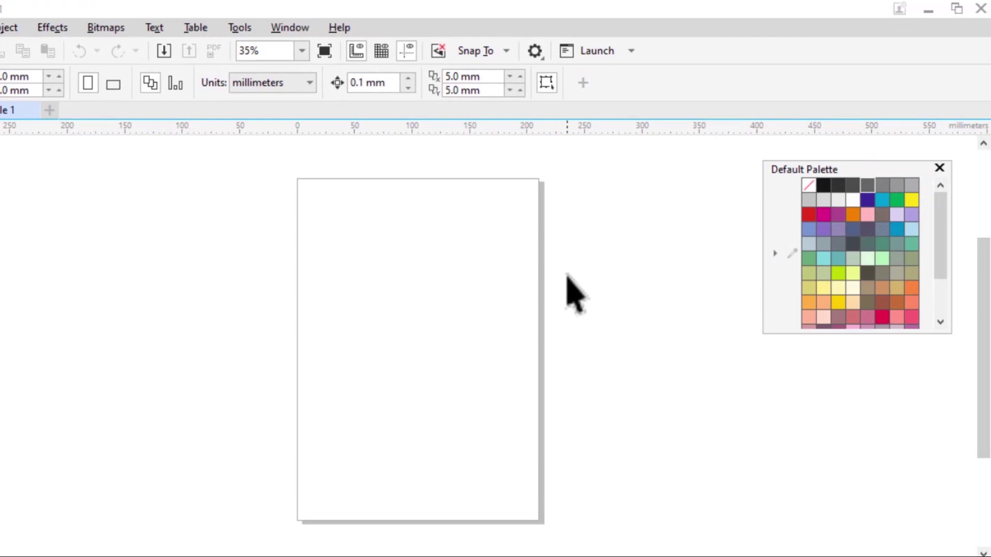
{"action": "scroll", "coordinate": [573, 294], "scroll_direction": "up", "scroll_amount": 1}
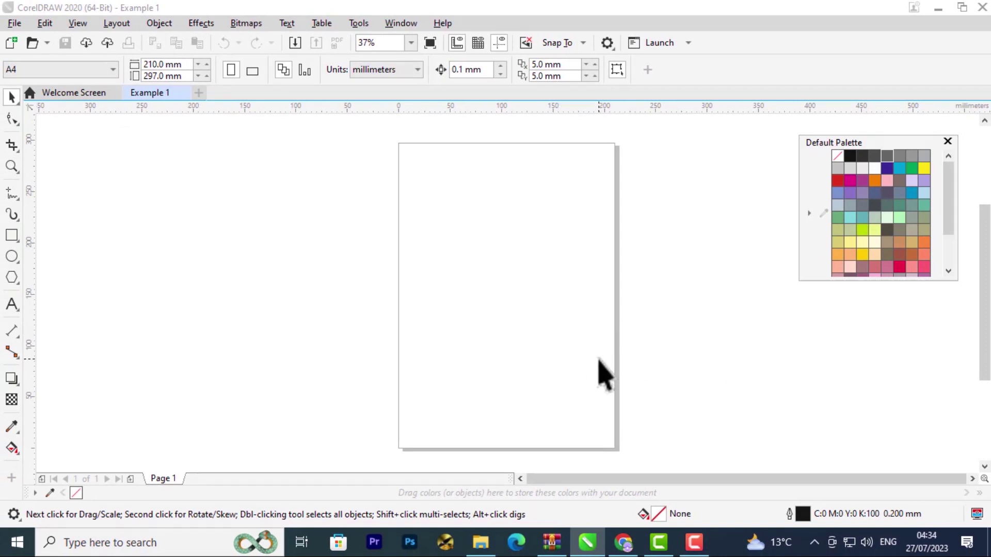
{"action": "scroll", "coordinate": [601, 374], "scroll_direction": "up", "scroll_amount": 2}
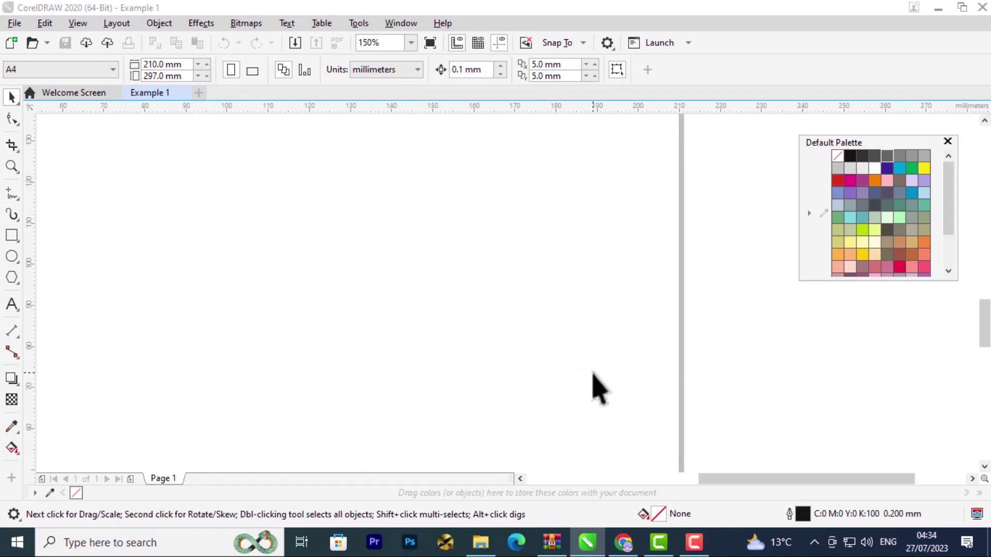
{"action": "scroll", "coordinate": [599, 390], "scroll_direction": "up", "scroll_amount": 1}
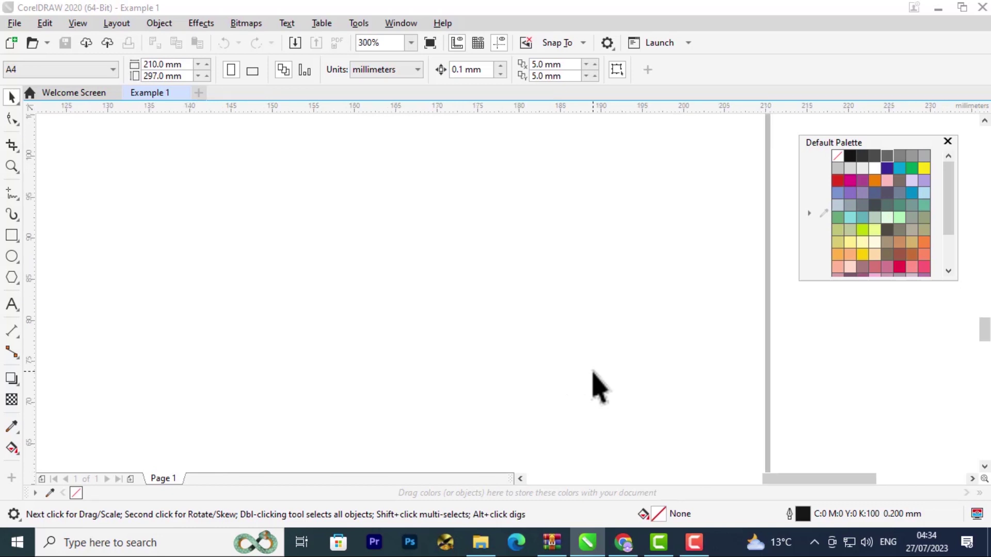
{"action": "scroll", "coordinate": [598, 389], "scroll_direction": "down", "scroll_amount": 4}
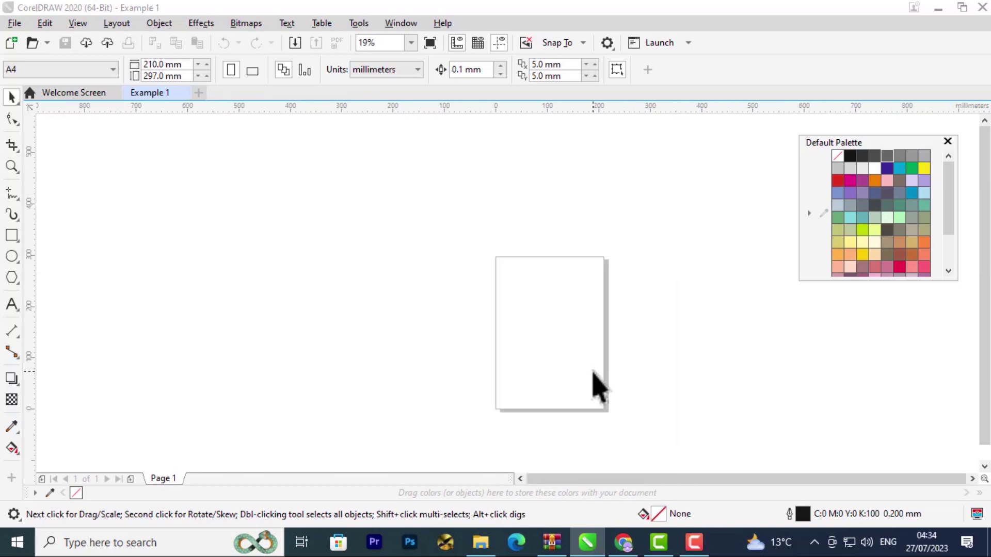
{"action": "scroll", "coordinate": [593, 380], "scroll_direction": "up", "scroll_amount": 3}
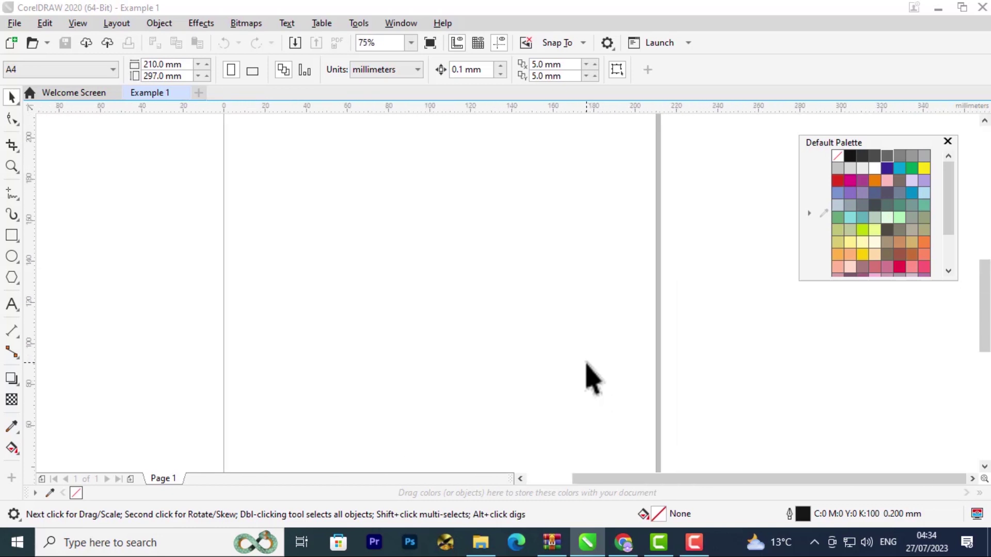
{"action": "scroll", "coordinate": [611, 307], "scroll_direction": "down", "scroll_amount": 3}
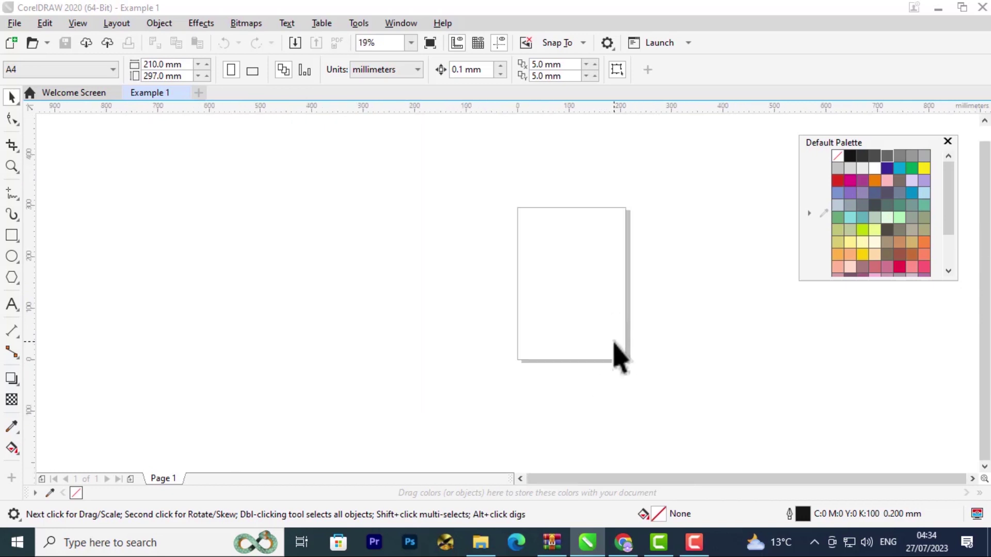
{"action": "scroll", "coordinate": [617, 357], "scroll_direction": "down", "scroll_amount": 1}
{"action": "scroll", "coordinate": [617, 356], "scroll_direction": "up", "scroll_amount": 2}
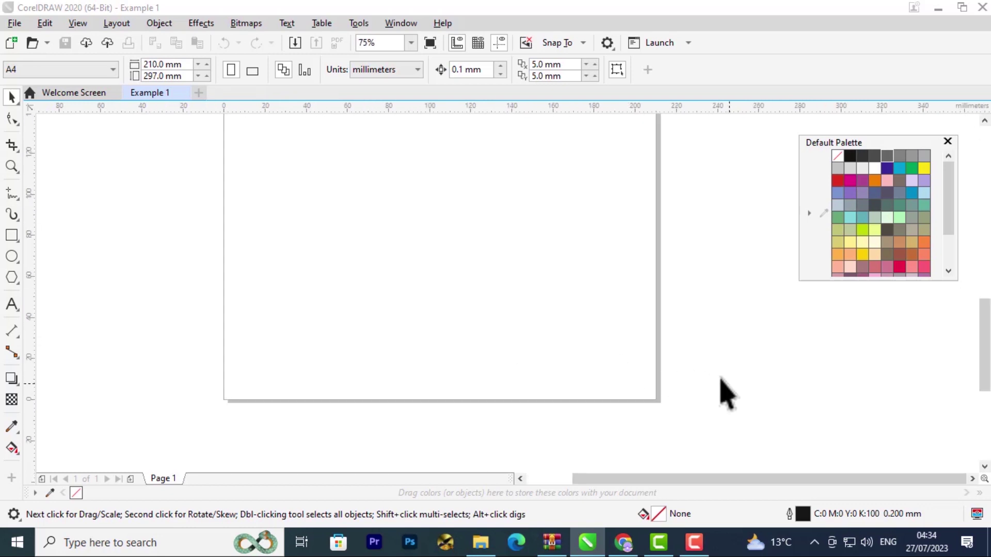
{"action": "left_click_drag", "start_coordinate": [986, 354], "coordinate": [987, 316]}
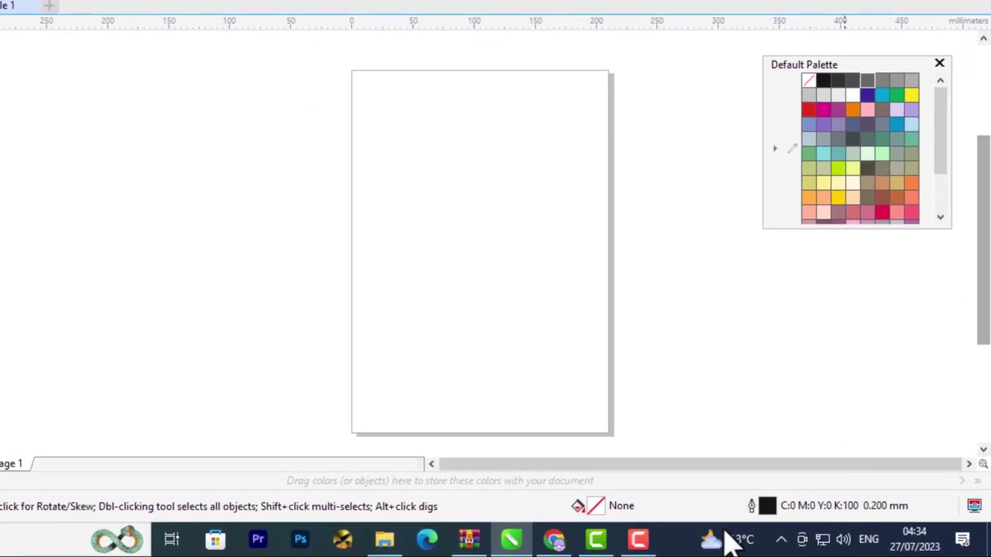
{"action": "left_click", "coordinate": [657, 464]}
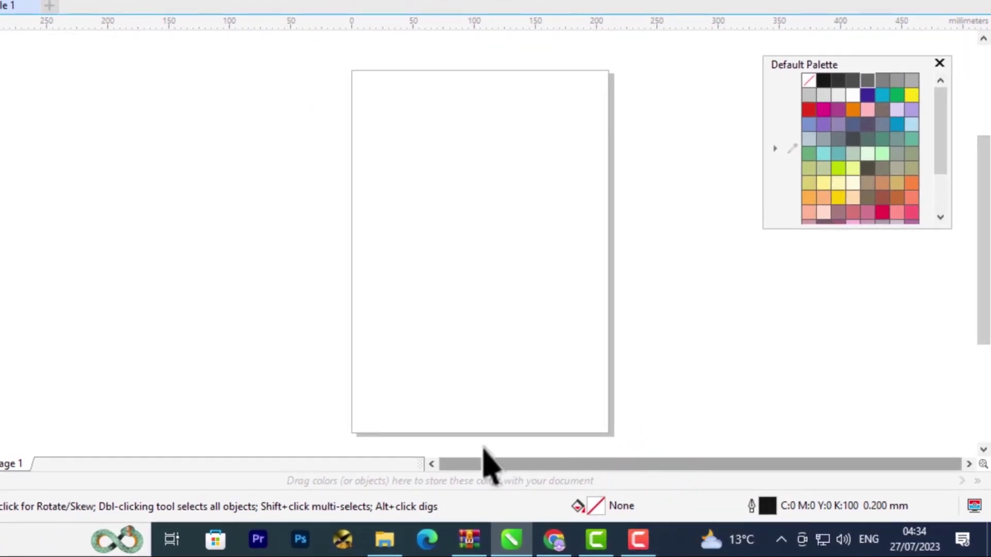
{"action": "left_click_drag", "start_coordinate": [986, 155], "coordinate": [986, 159]}
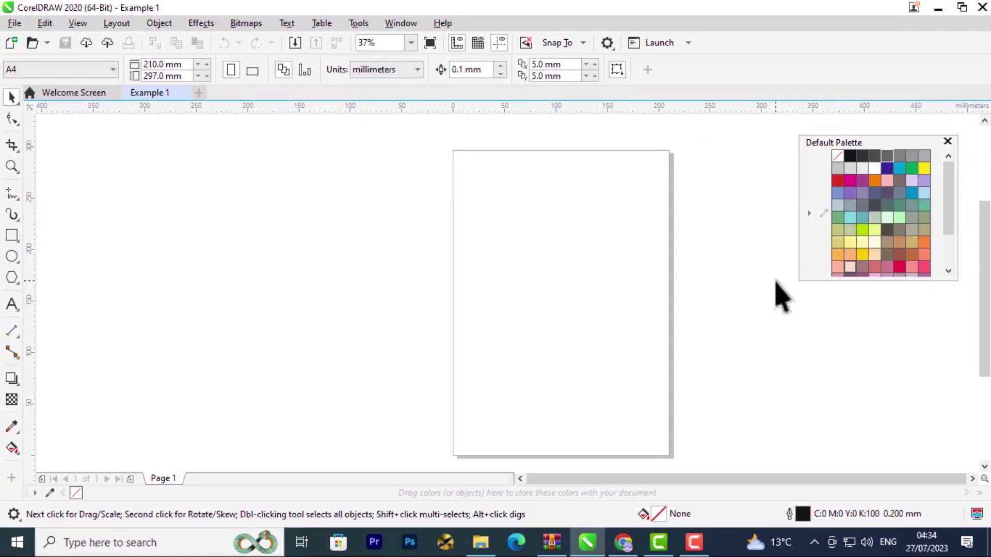